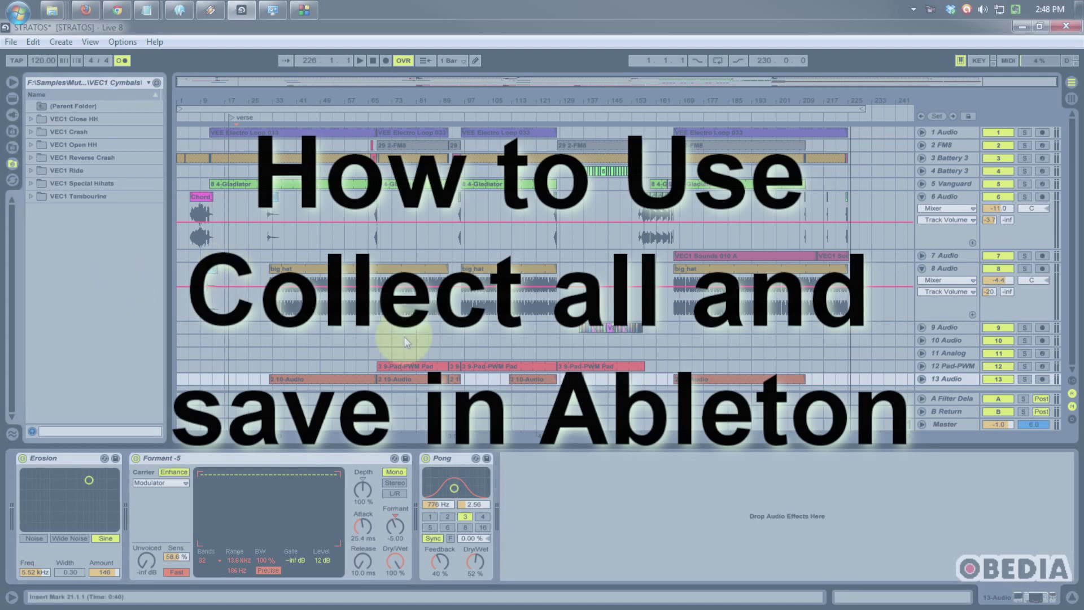
Step: View the Live set's clips in the Session view and return to the Arrangement view
{"action": "left_click", "coordinate": [600, 520]}
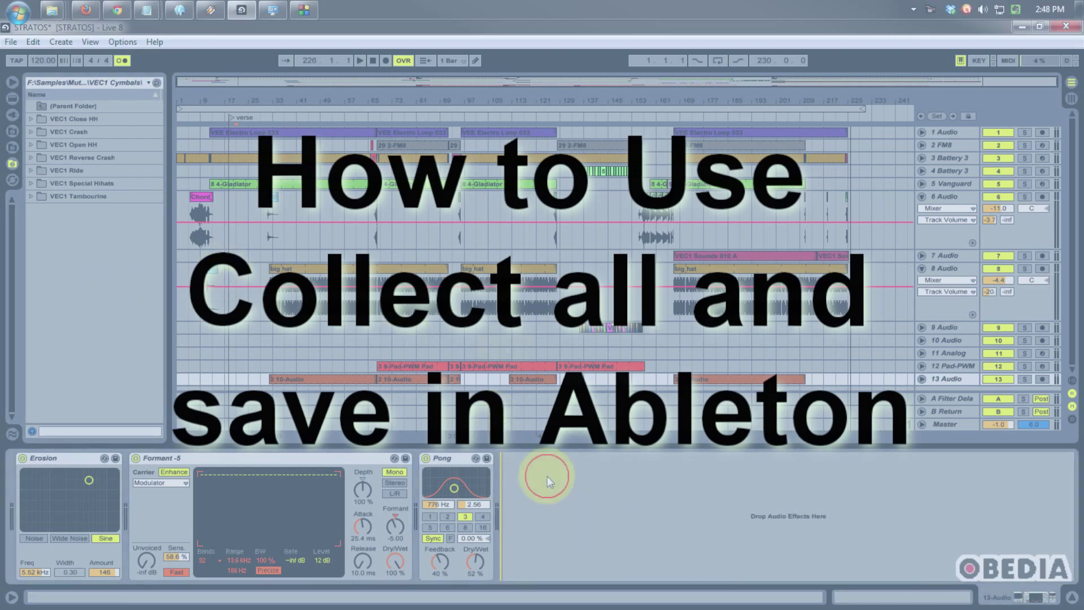
{"action": "left_click", "coordinate": [499, 243]}
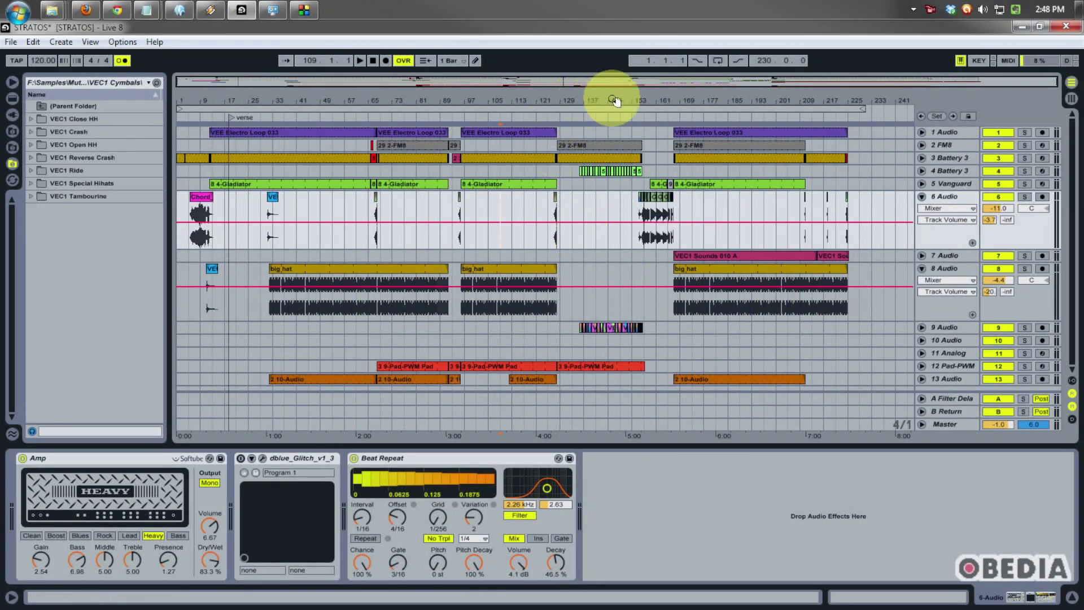
{"action": "left_click_drag", "start_coordinate": [612, 96], "coordinate": [610, 97]}
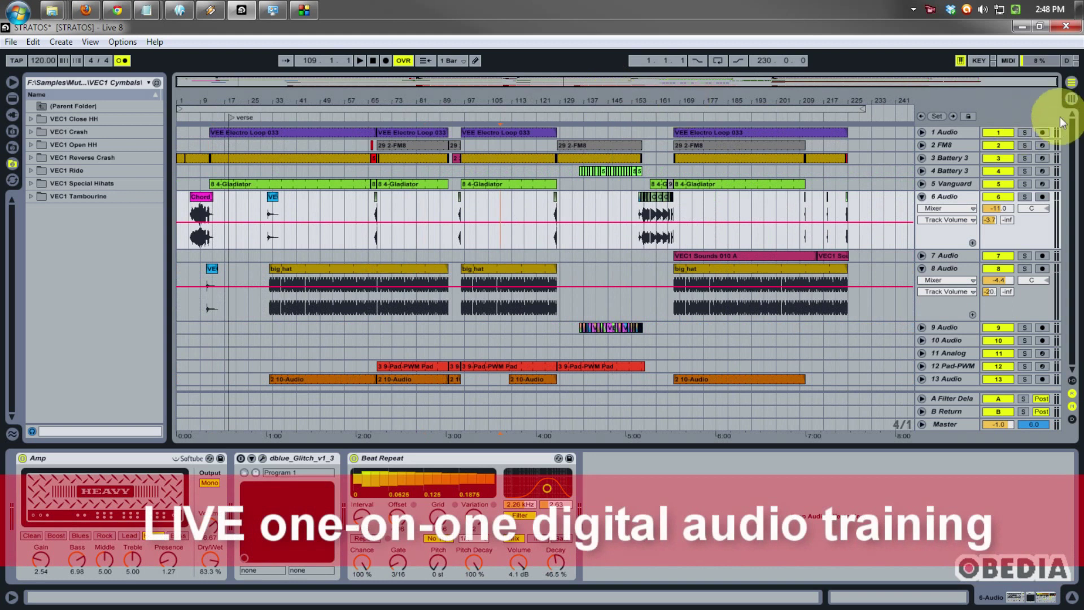
{"action": "left_click", "coordinate": [1060, 98]}
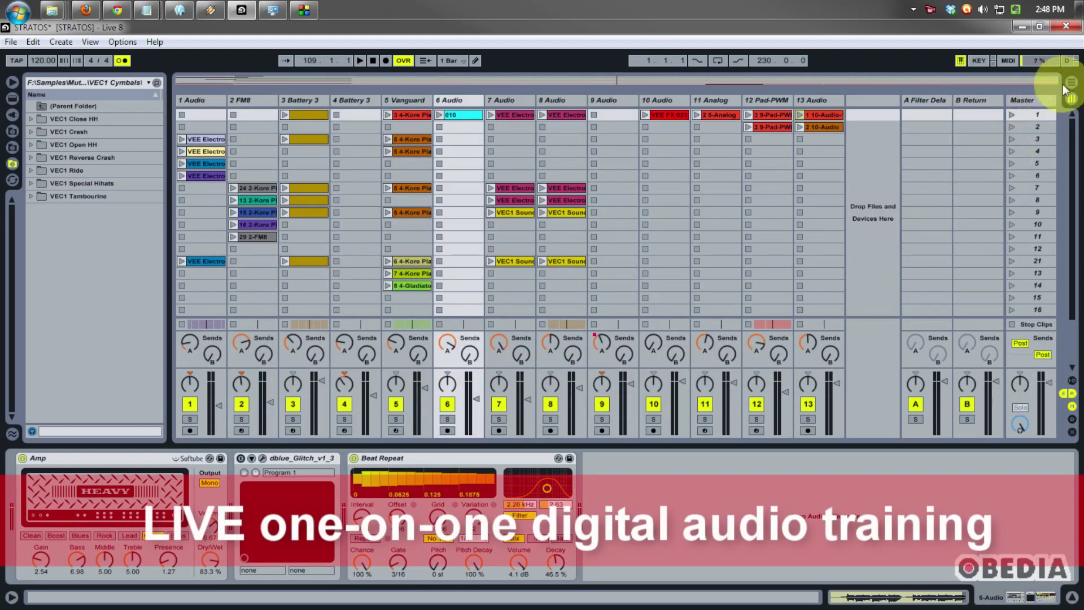
{"action": "left_click", "coordinate": [1068, 82]}
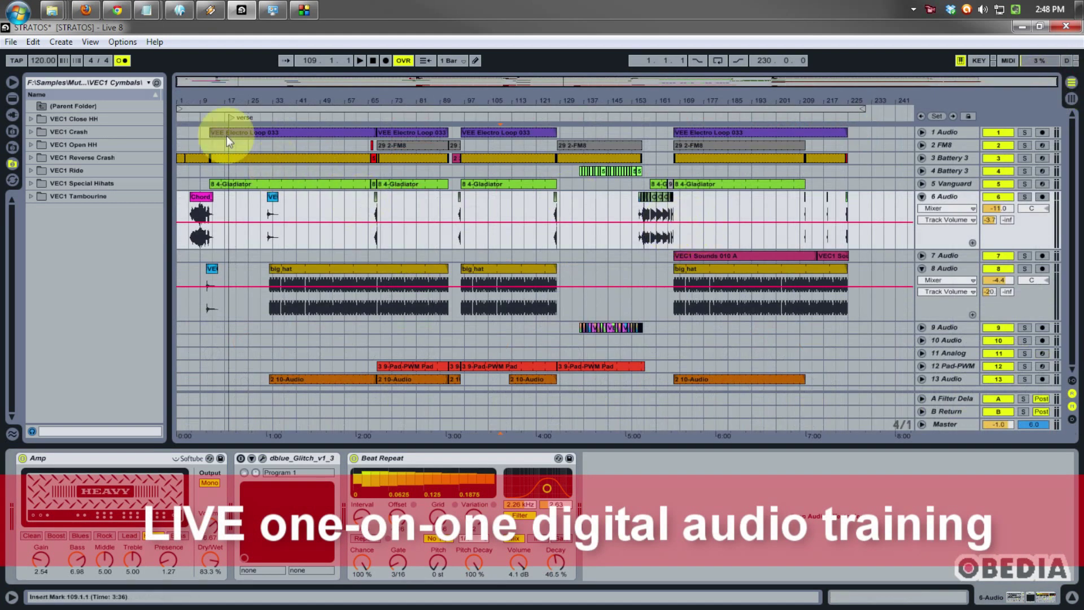
{"action": "left_click_drag", "start_coordinate": [187, 95], "coordinate": [187, 97]}
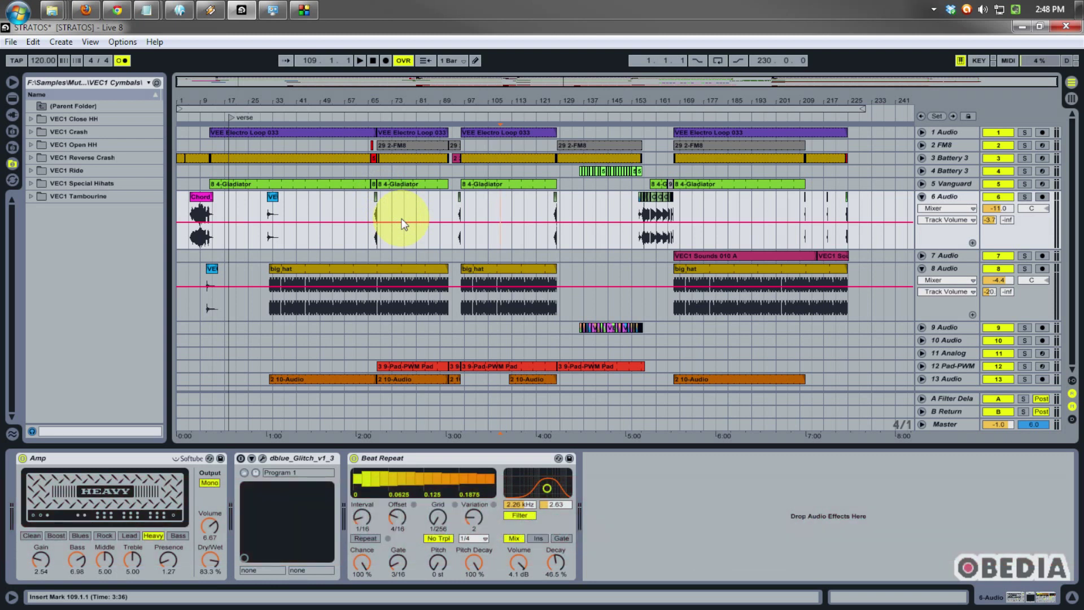
{"action": "left_click", "coordinate": [129, 321]}
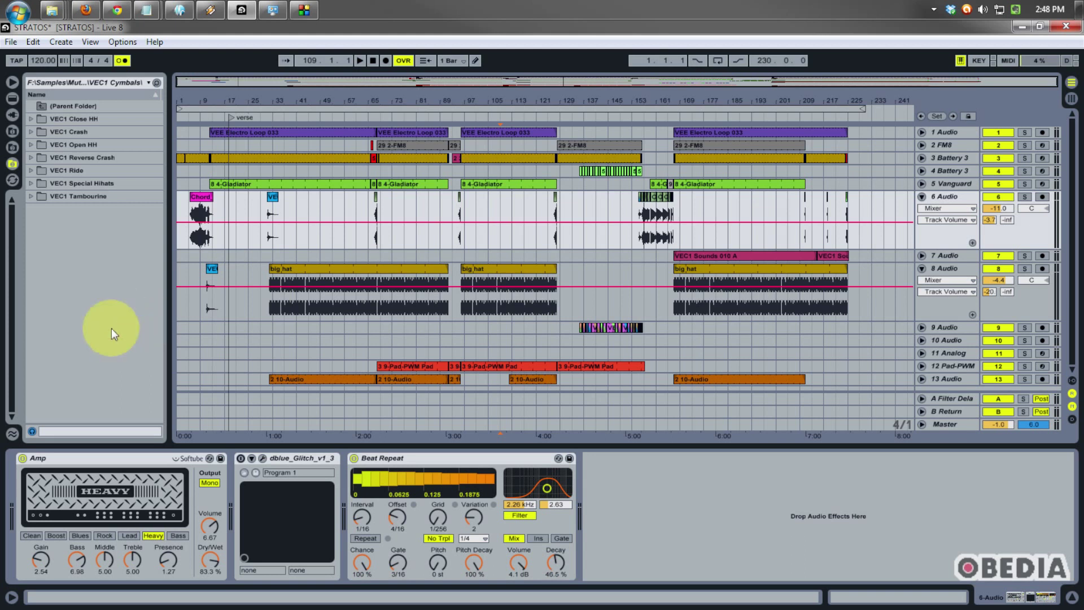
{"action": "left_click", "coordinate": [13, 43]}
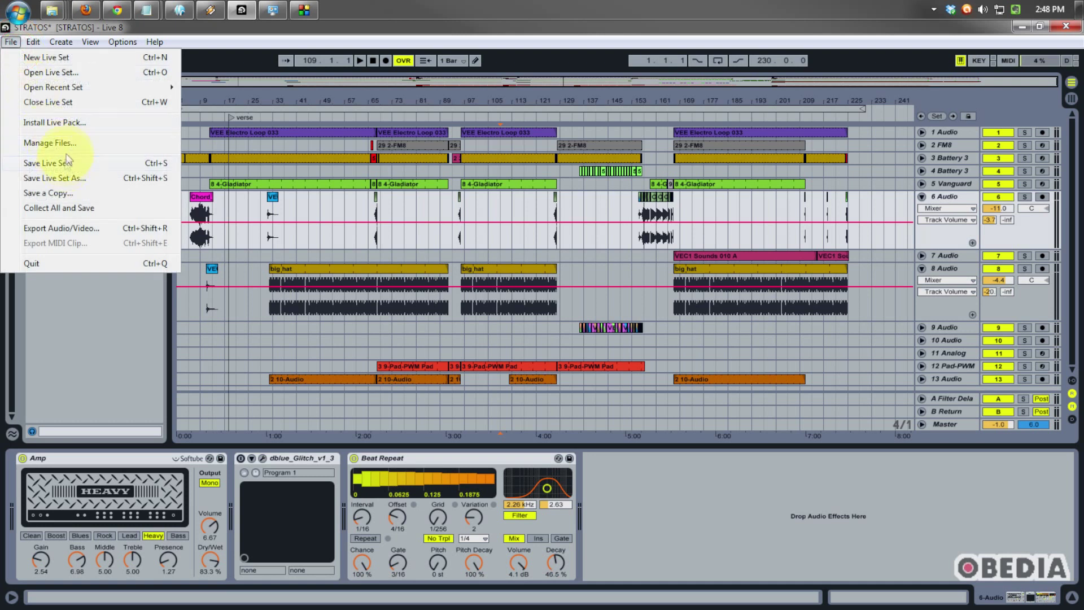
{"action": "left_click", "coordinate": [97, 182]}
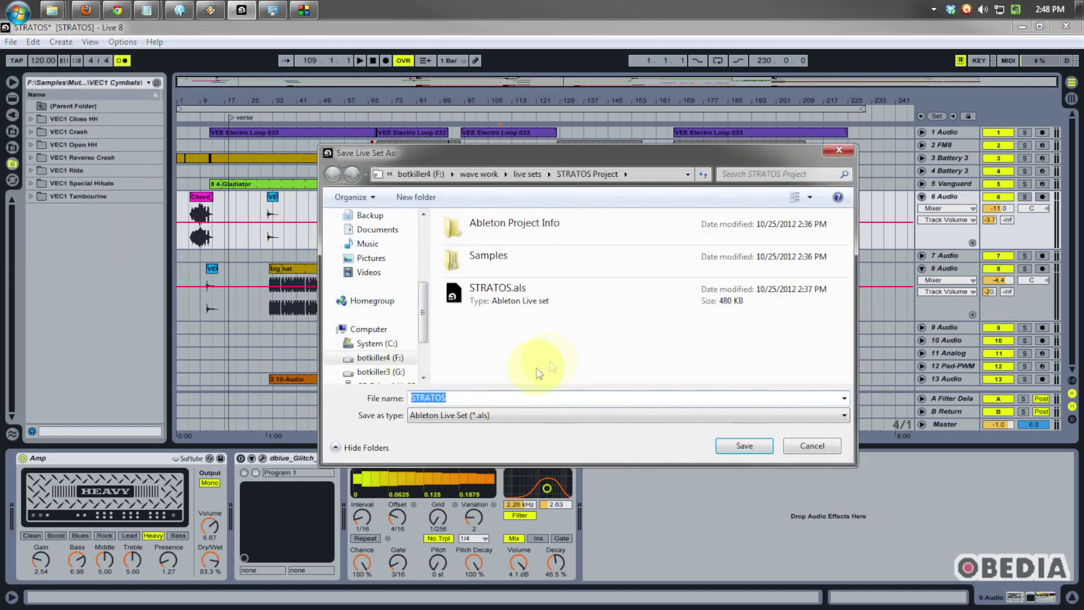
{"action": "left_click", "coordinate": [822, 450]}
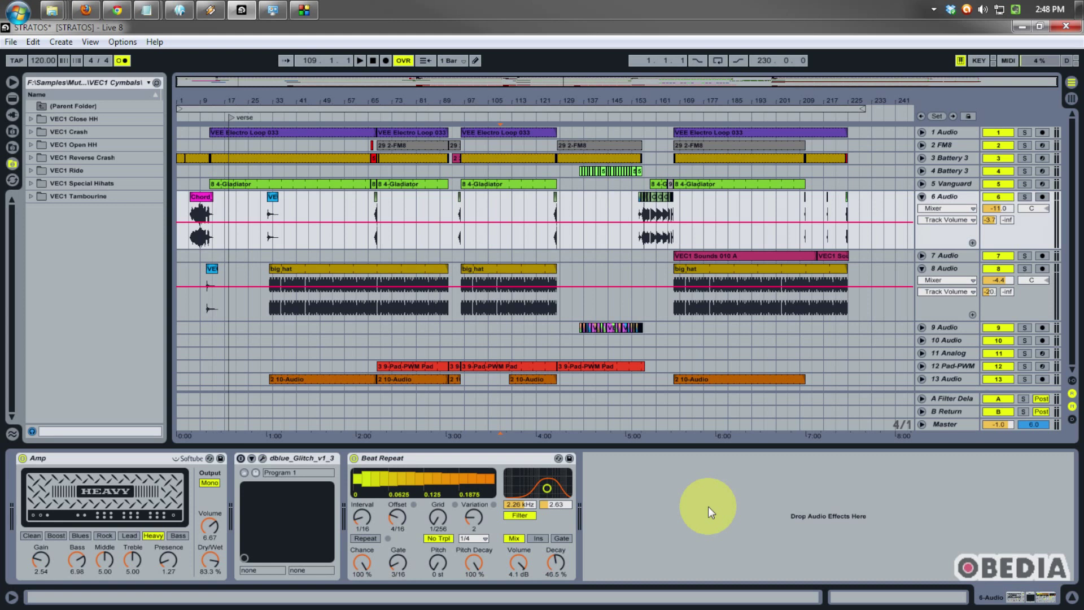
Step: Collect all and save the set, copying files from the Library, factory Library files, files from other Projects and files from elsewhere
{"action": "left_click", "coordinate": [110, 285]}
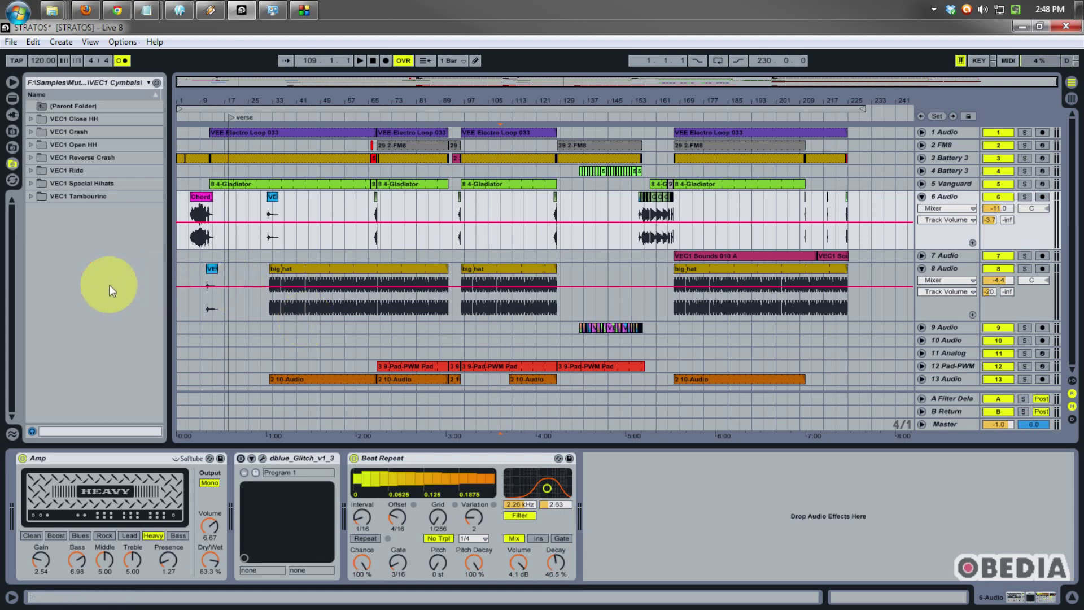
{"action": "left_click", "coordinate": [12, 43]}
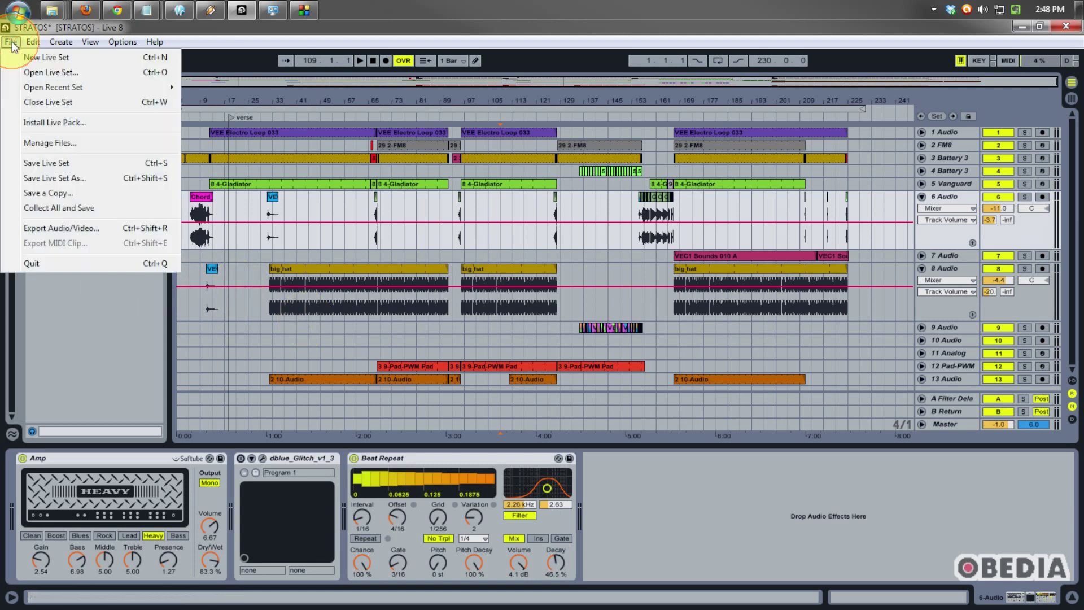
{"action": "left_click", "coordinate": [66, 210]}
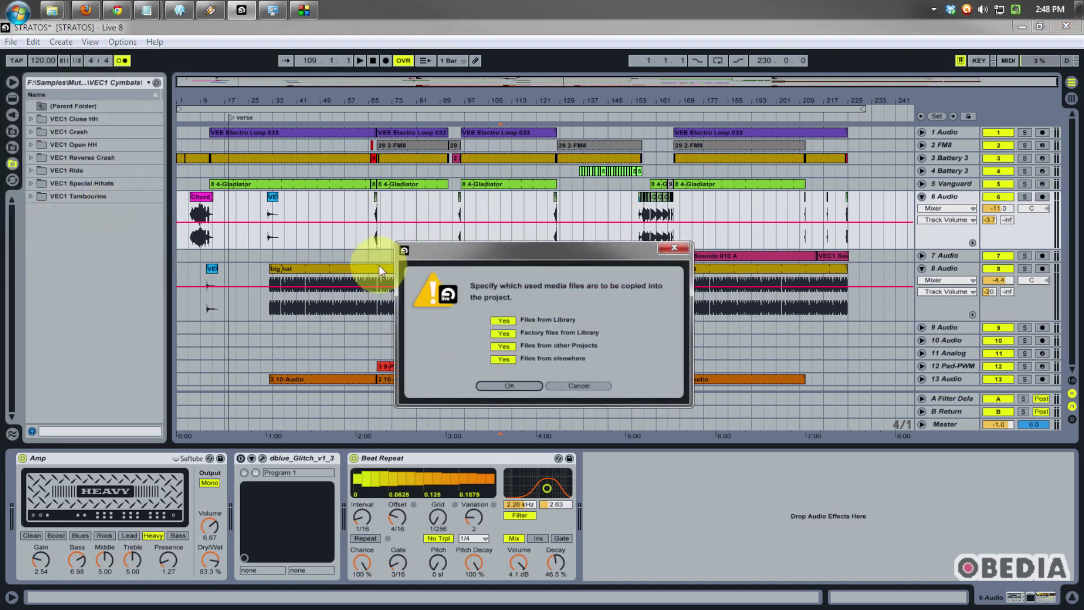
{"action": "left_click_drag", "start_coordinate": [556, 254], "coordinate": [554, 243]}
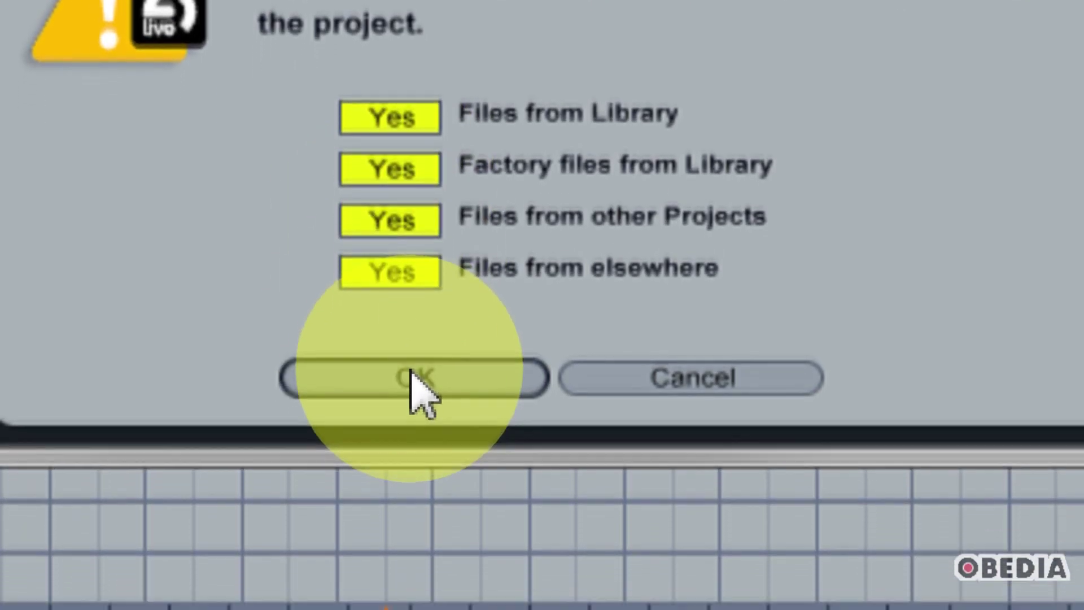
{"action": "left_click", "coordinate": [406, 403]}
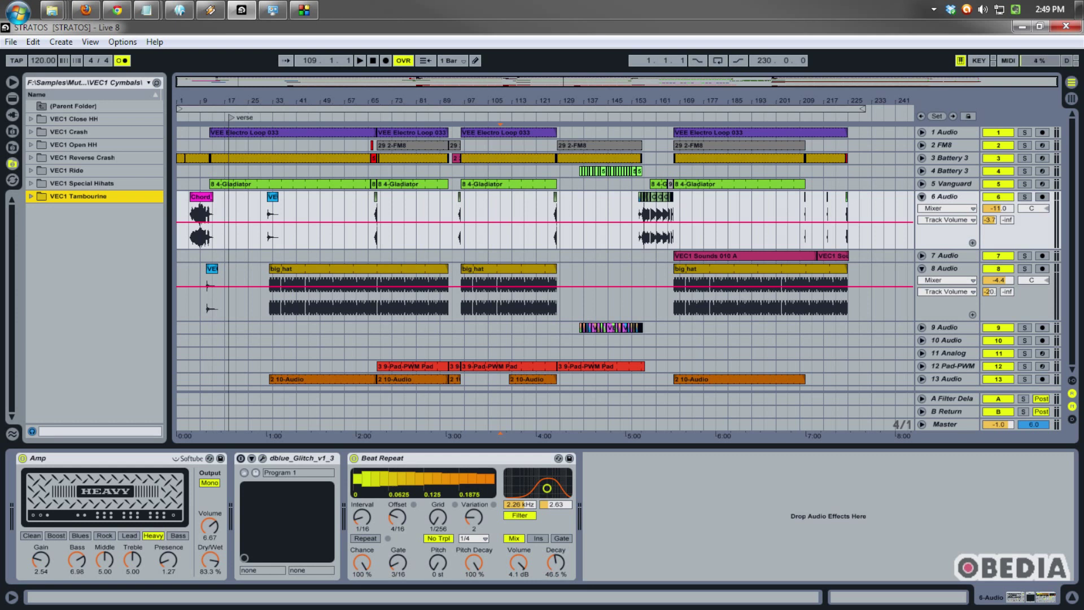
Step: Switch to Windows Explorer and examine the STRATOS Project folder, including the saved STRATOS.als file
{"action": "left_click_drag", "start_coordinate": [0, 64], "coordinate": [660, 91]}
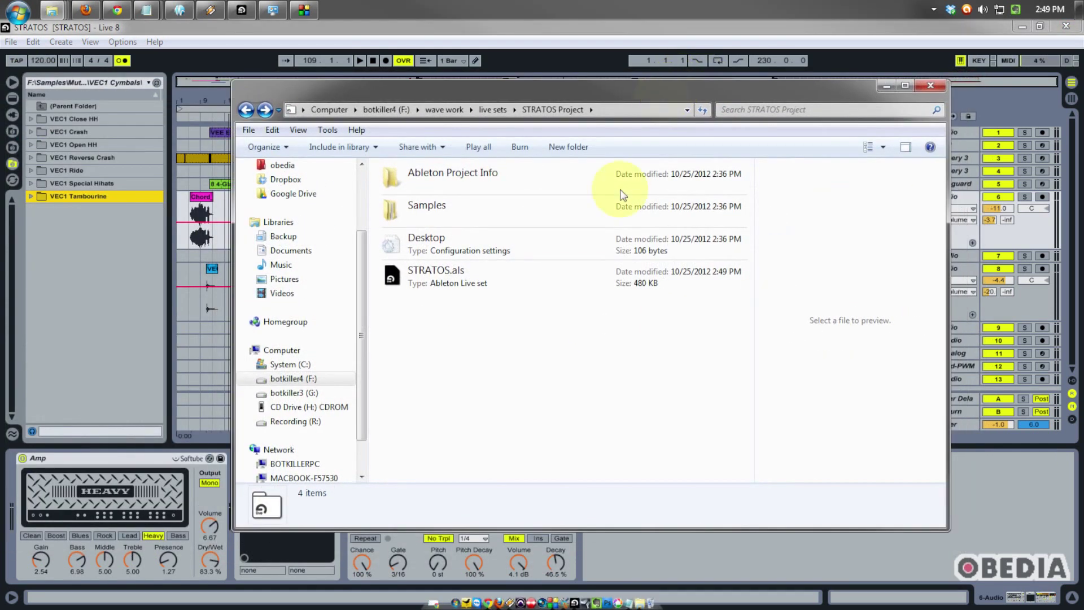
{"action": "left_click", "coordinate": [558, 376]}
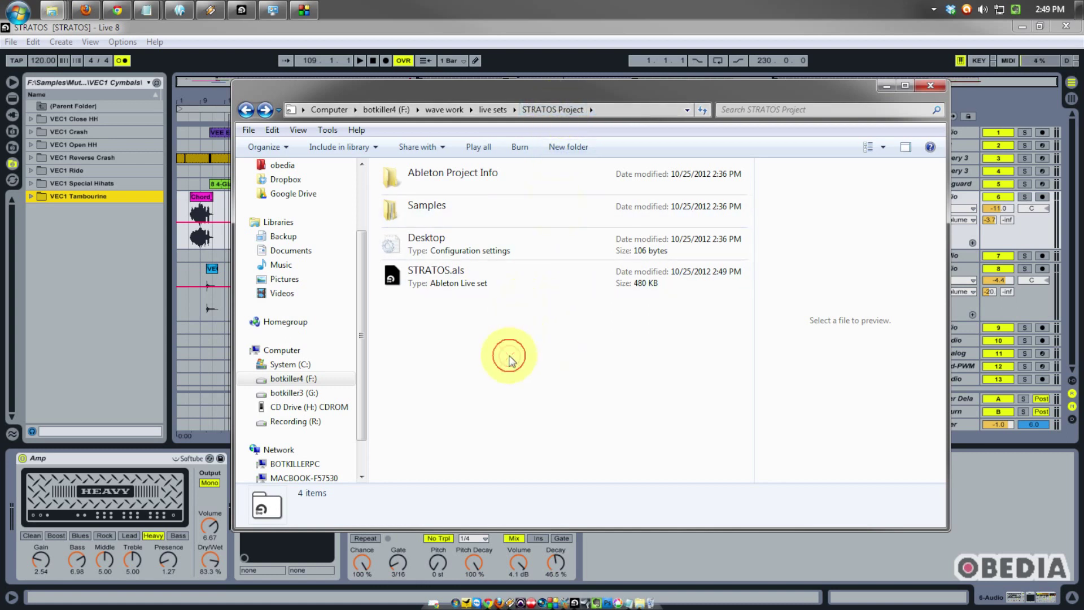
{"action": "left_click", "coordinate": [458, 278]}
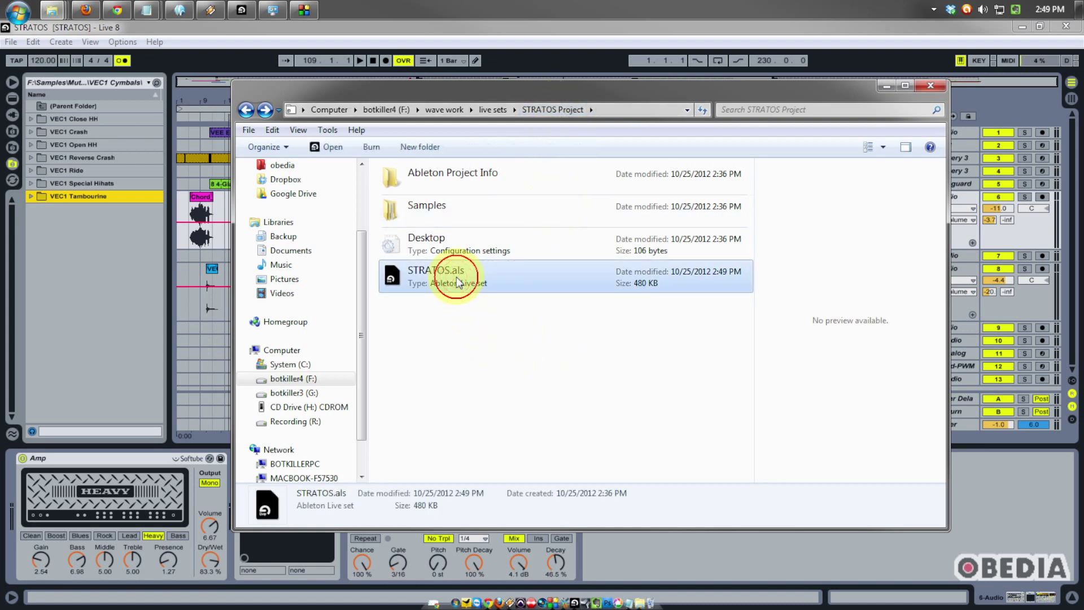
{"action": "left_click", "coordinate": [490, 353]}
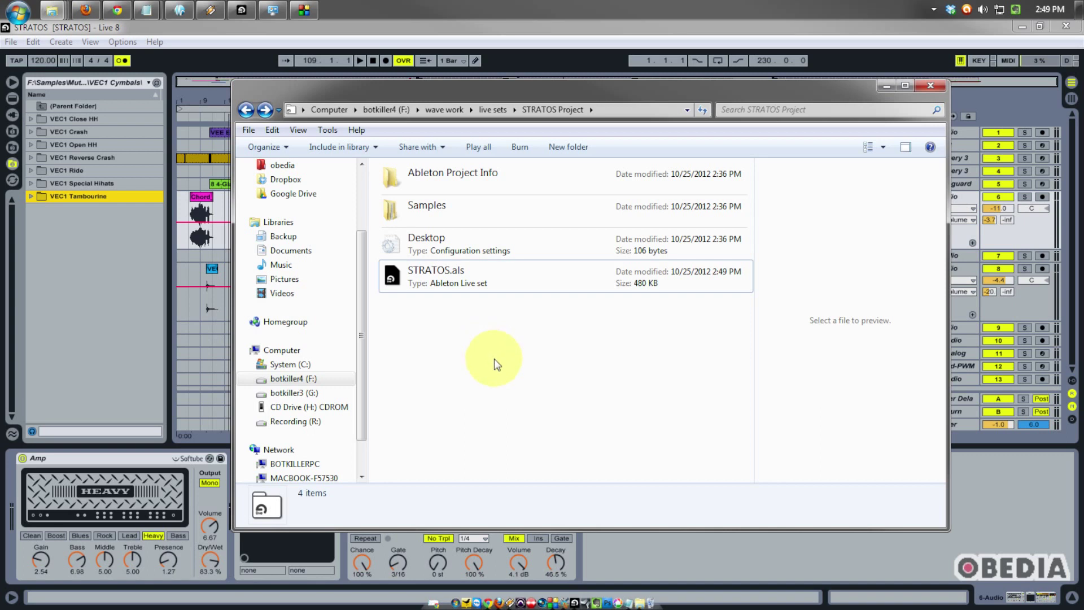
Step: Look through the audio files in the project's Samples > Imported folder and go back to Samples
{"action": "double_click", "coordinate": [452, 204]}
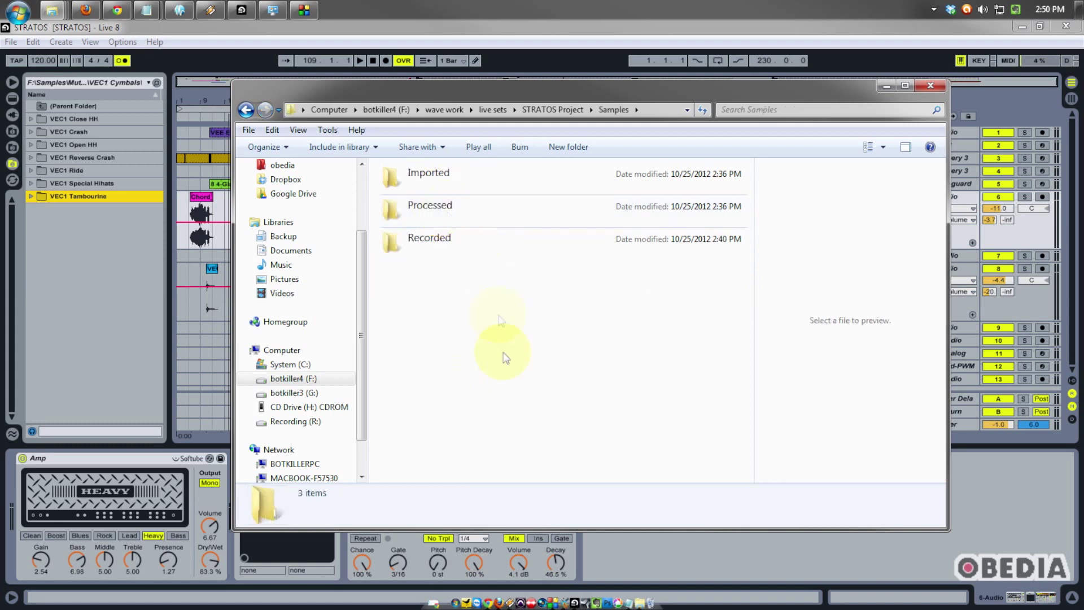
{"action": "double_click", "coordinate": [429, 175]}
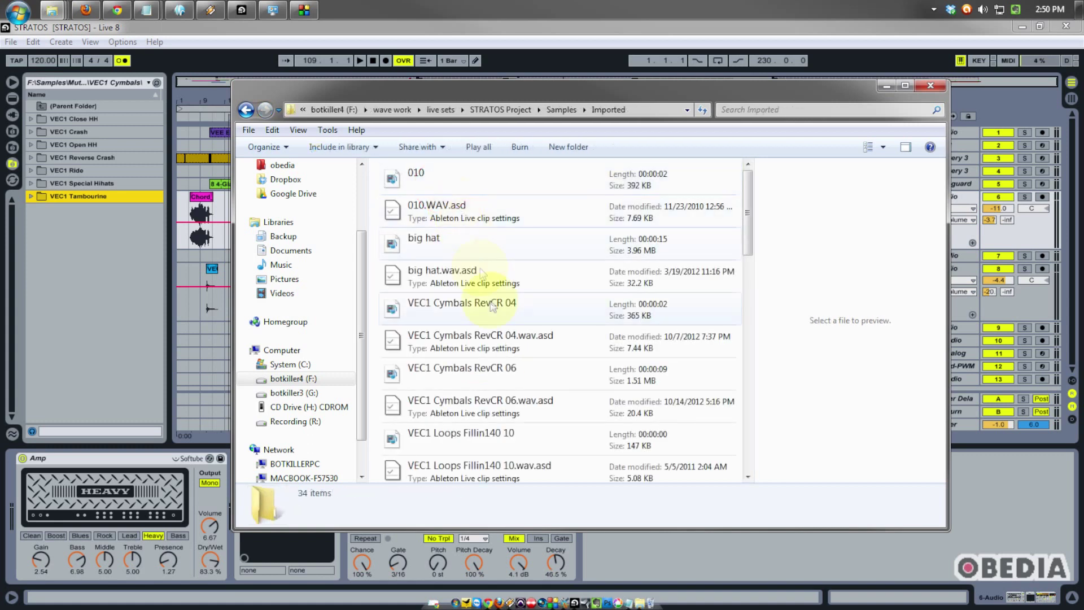
{"action": "scroll", "coordinate": [493, 306], "scroll_direction": "down", "scroll_amount": 10}
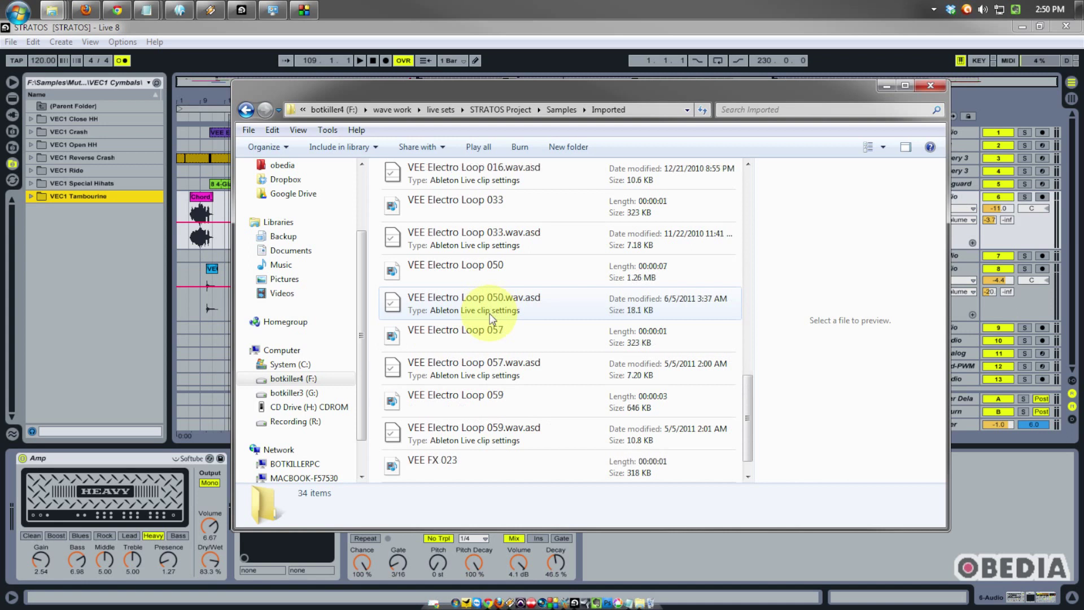
{"action": "key", "text": "BackSpace"}
Step: Check the contents of the Reverse and Consolidate folders inside Processed and return to the Samples folder
{"action": "double_click", "coordinate": [458, 206]}
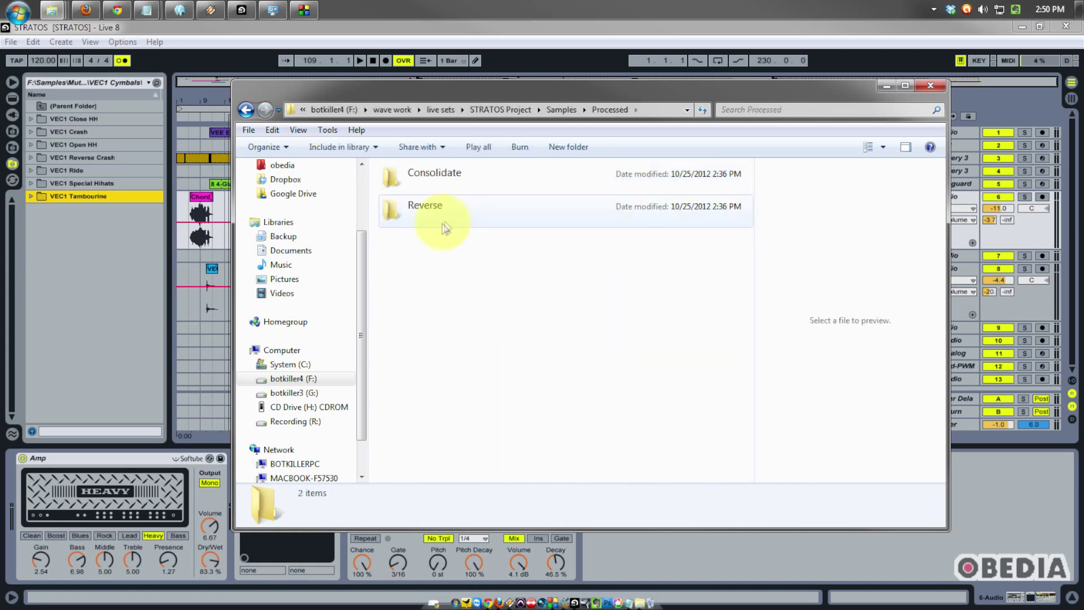
{"action": "double_click", "coordinate": [448, 207]}
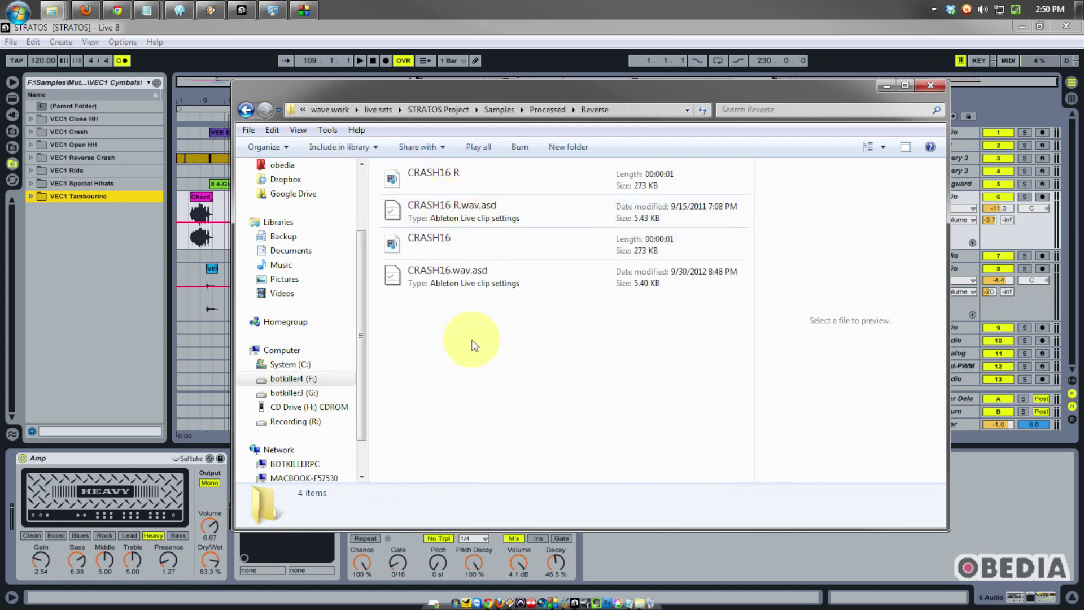
{"action": "key", "text": "BackSpace"}
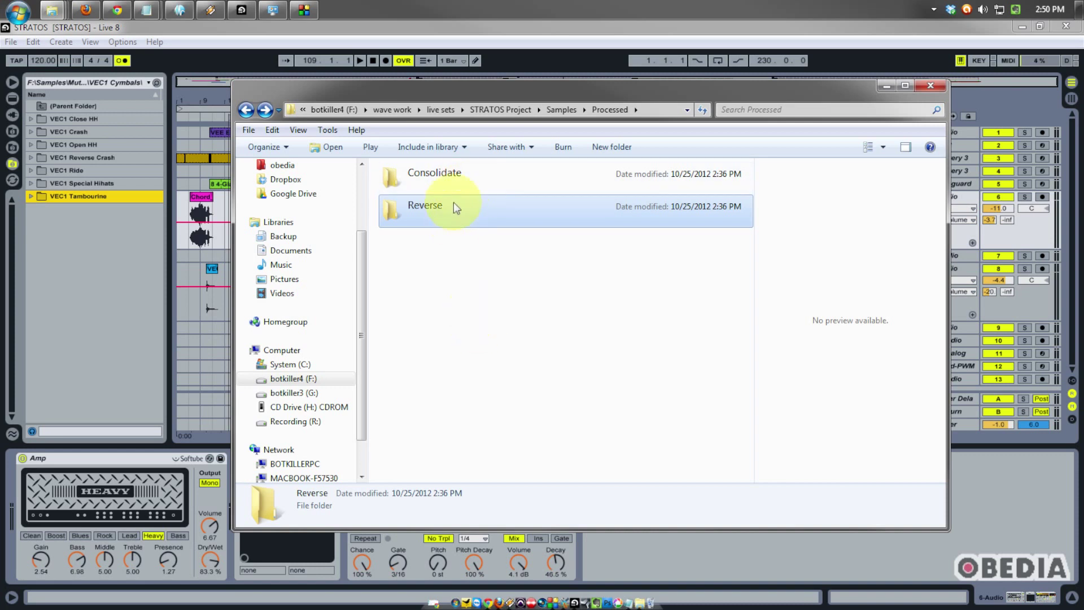
{"action": "double_click", "coordinate": [390, 176]}
{"action": "key", "text": "BackSpace"}
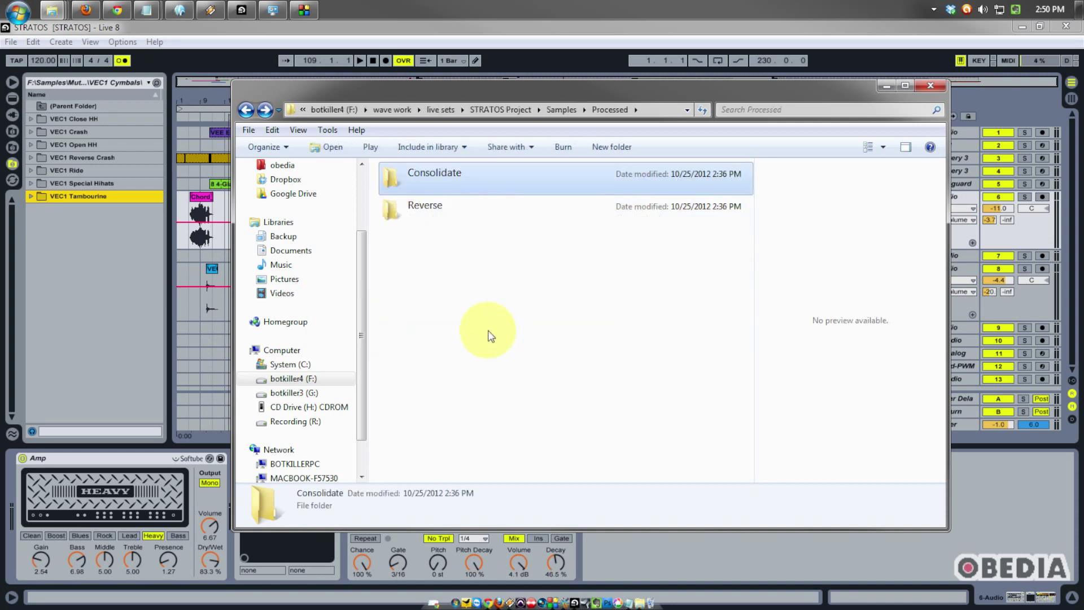
{"action": "key", "text": "BackSpace"}
Step: View the files in the Recorded samples folder and go back up to the STRATOS Project folder
{"action": "double_click", "coordinate": [446, 244]}
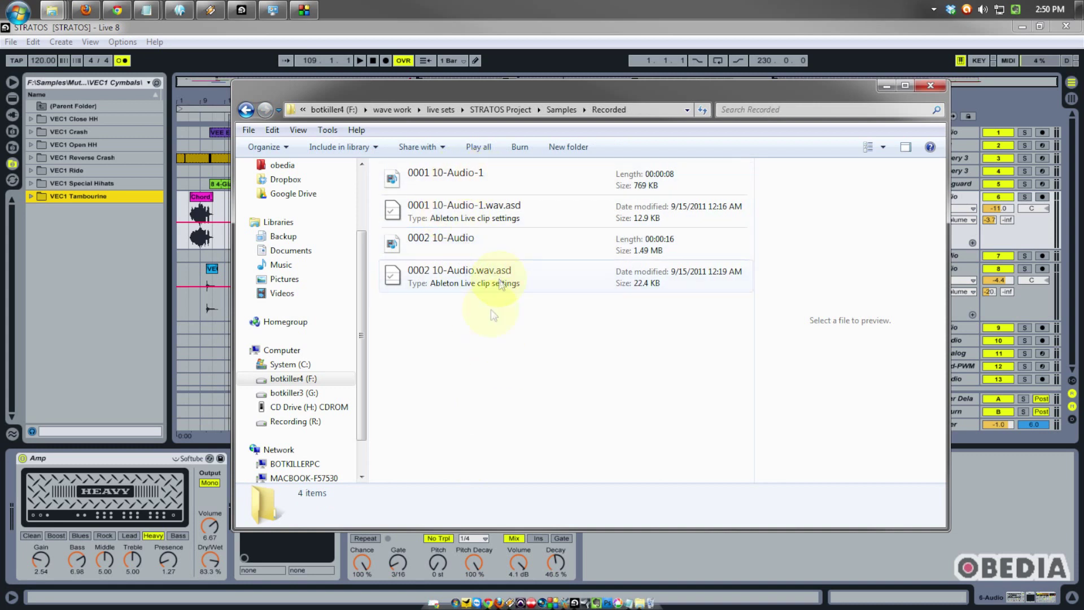
{"action": "left_click", "coordinate": [509, 332]}
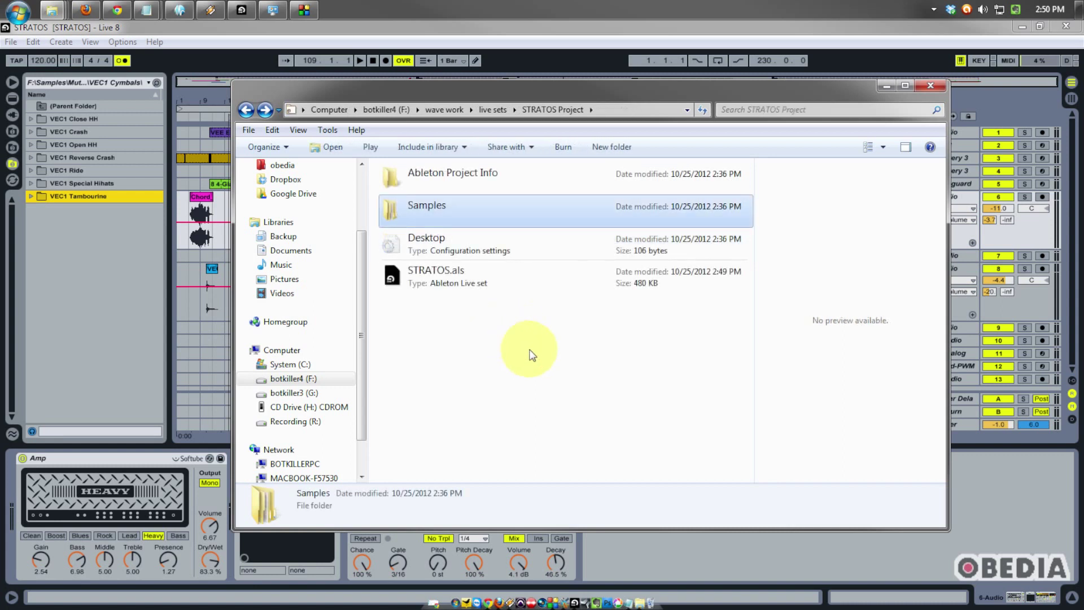
{"action": "left_click", "coordinate": [562, 348]}
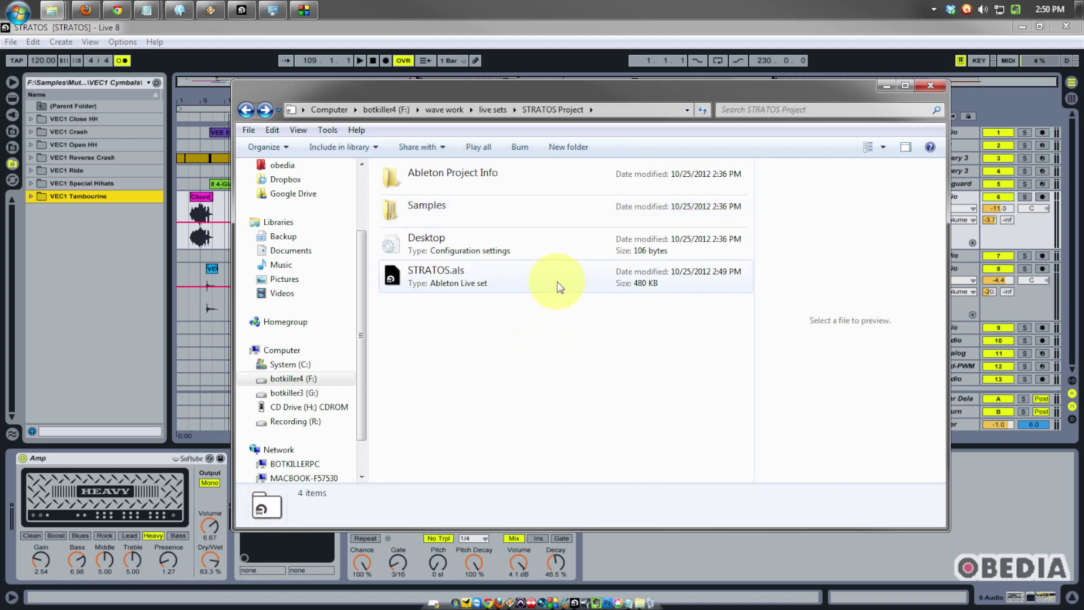
Step: Locate the STRATOS Project folder within the live sets folder and reopen it
{"action": "left_click", "coordinate": [493, 110]}
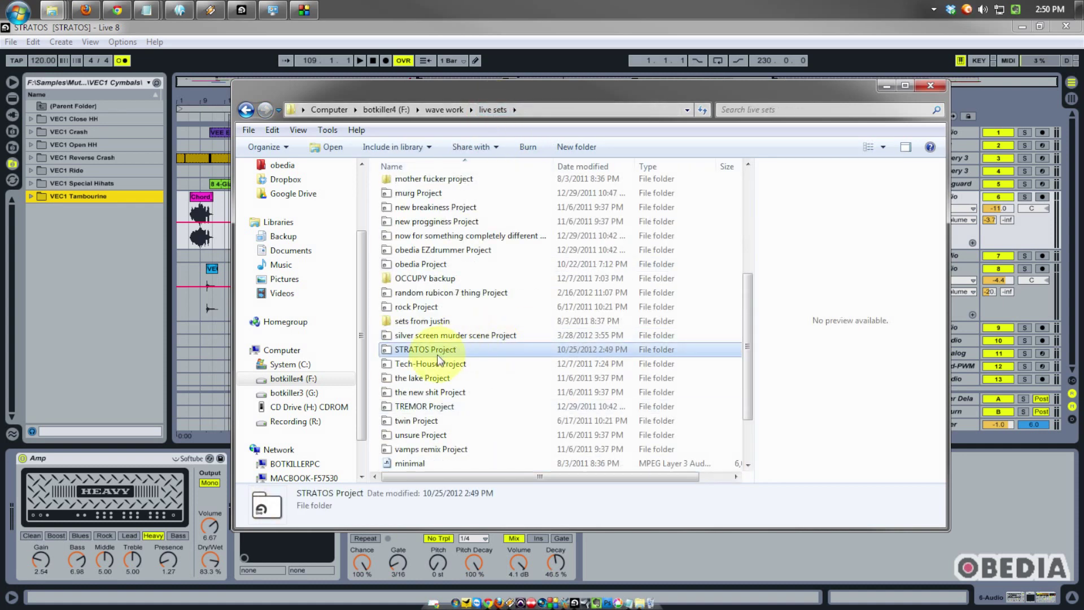
{"action": "left_click", "coordinate": [415, 349]}
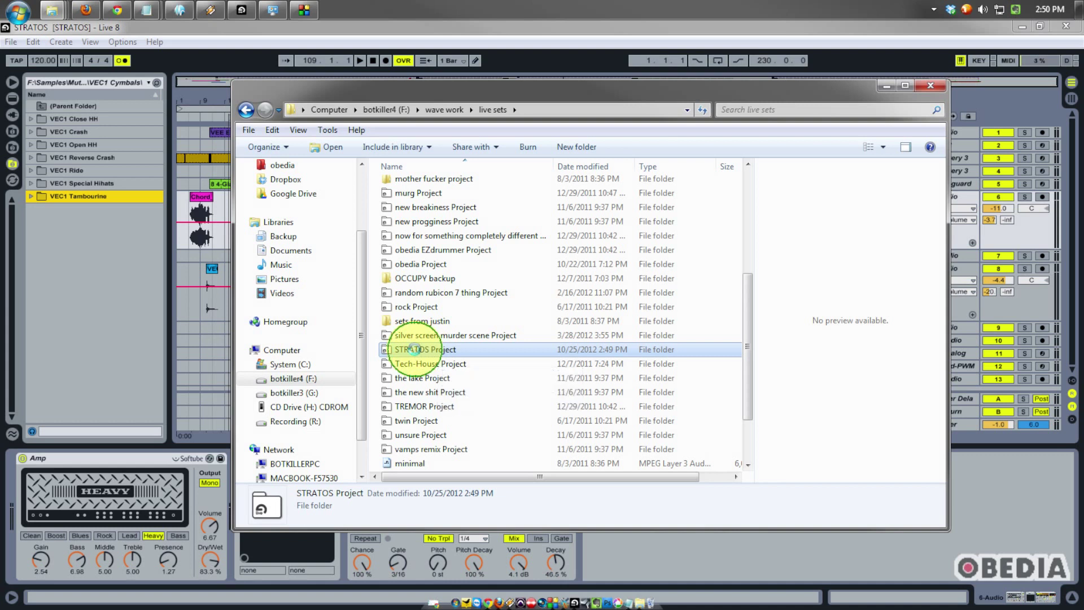
{"action": "right_click", "coordinate": [415, 349]}
{"action": "left_click", "coordinate": [399, 351]}
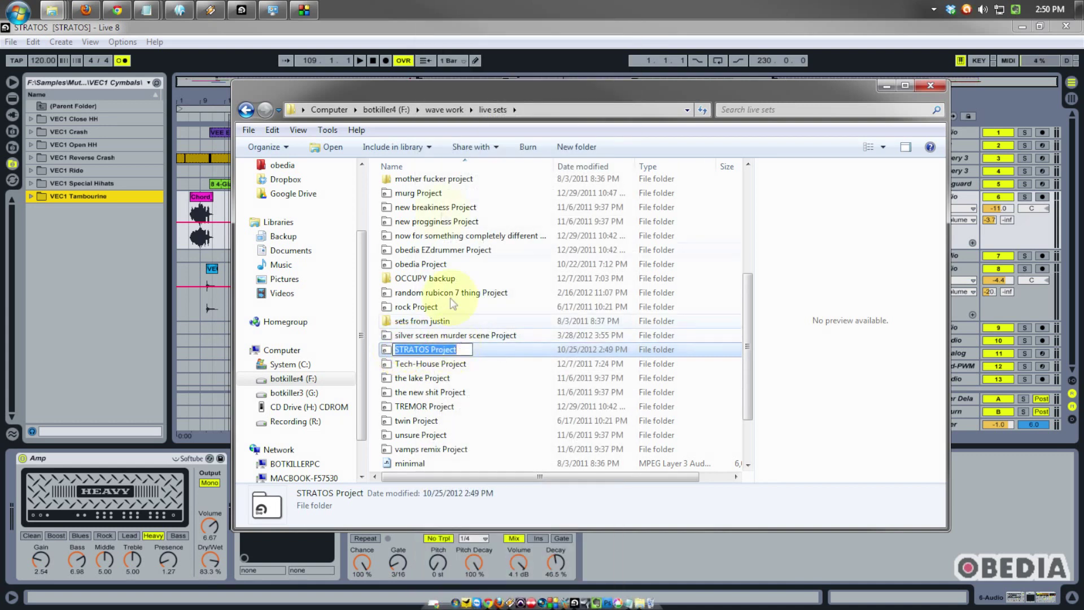
{"action": "left_click", "coordinate": [496, 347]}
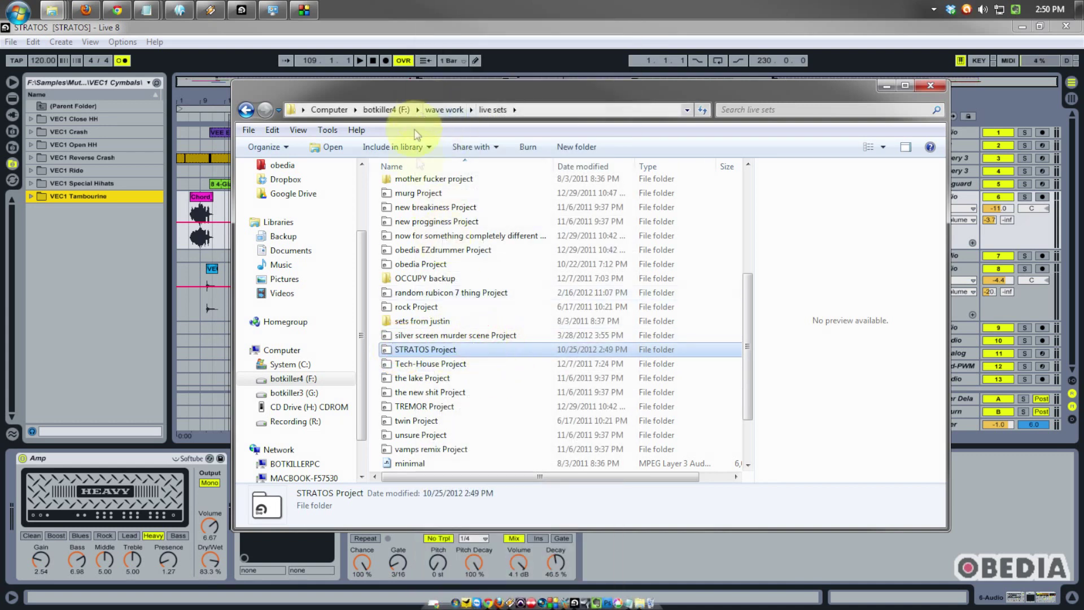
{"action": "double_click", "coordinate": [429, 349]}
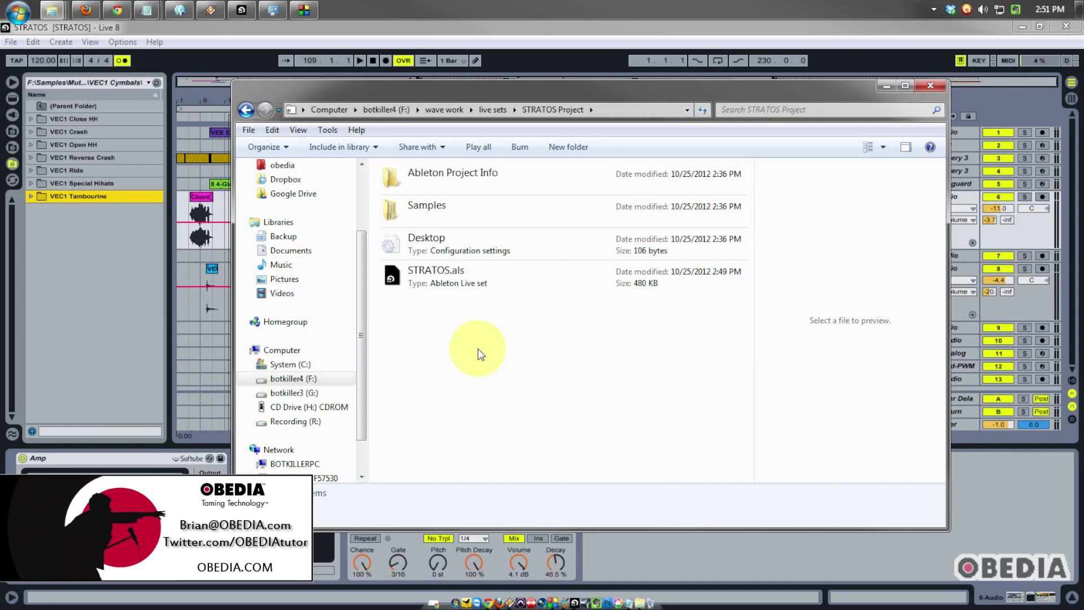
Step: Switch back to Ableton Live with the STRATOS set in the Arrangement view
{"action": "left_click", "coordinate": [130, 338]}
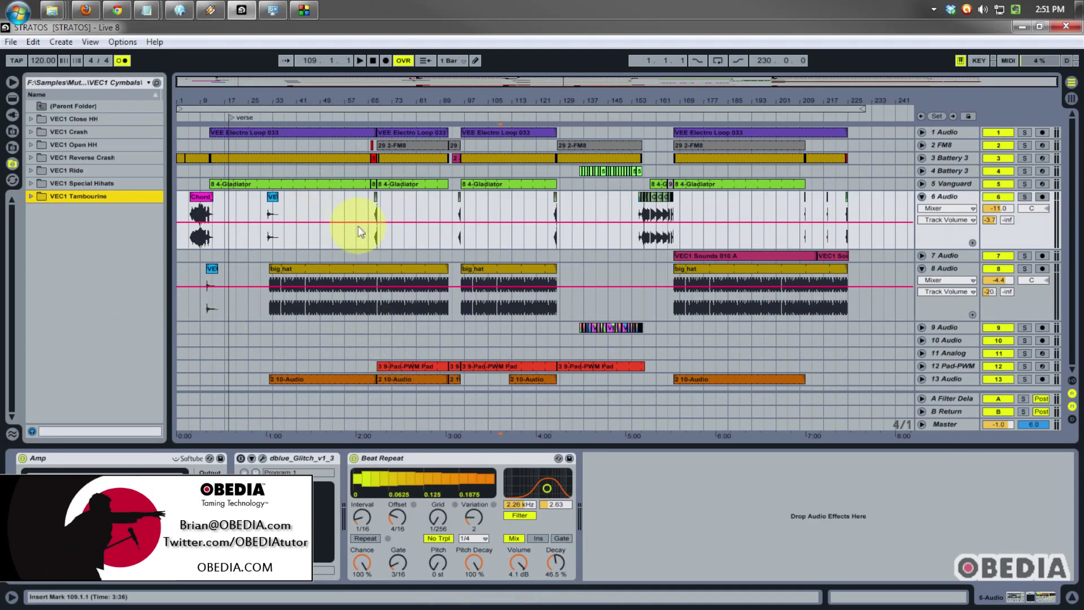
{"action": "left_click", "coordinate": [644, 500]}
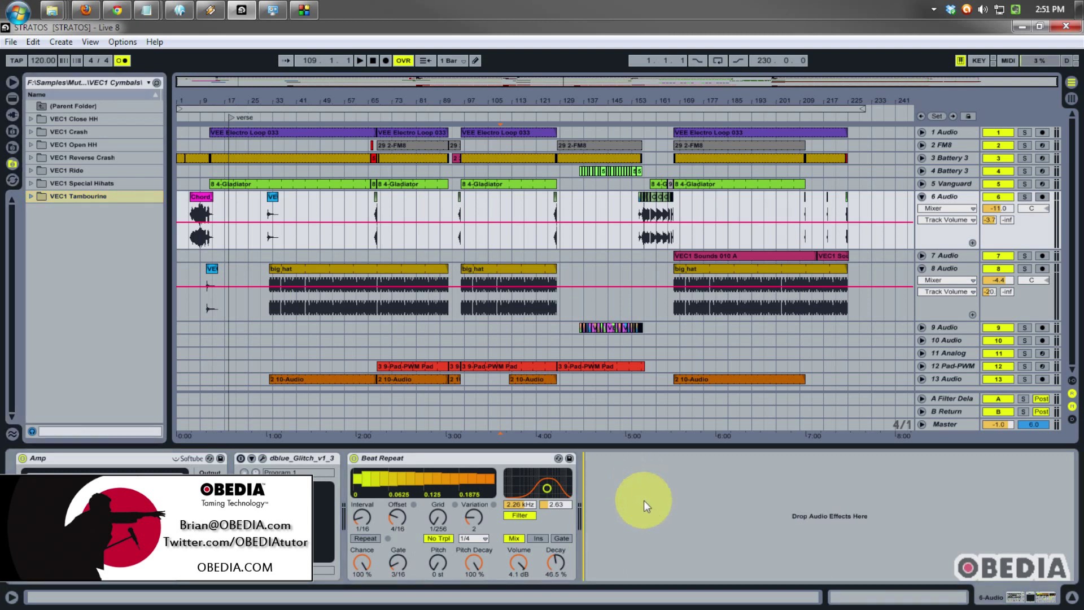